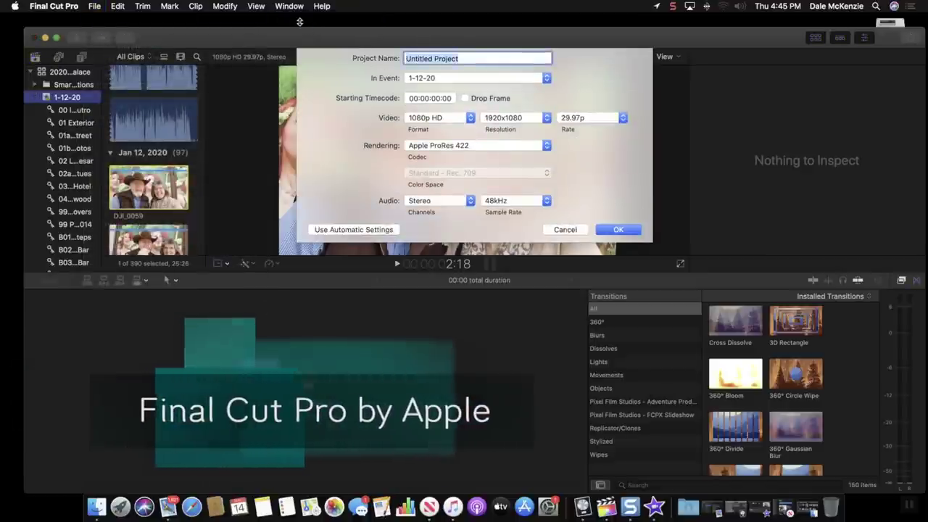
# - Name the new project "Caesars Palace Walkthrough"
pyautogui.write('aesars Palace Walk')
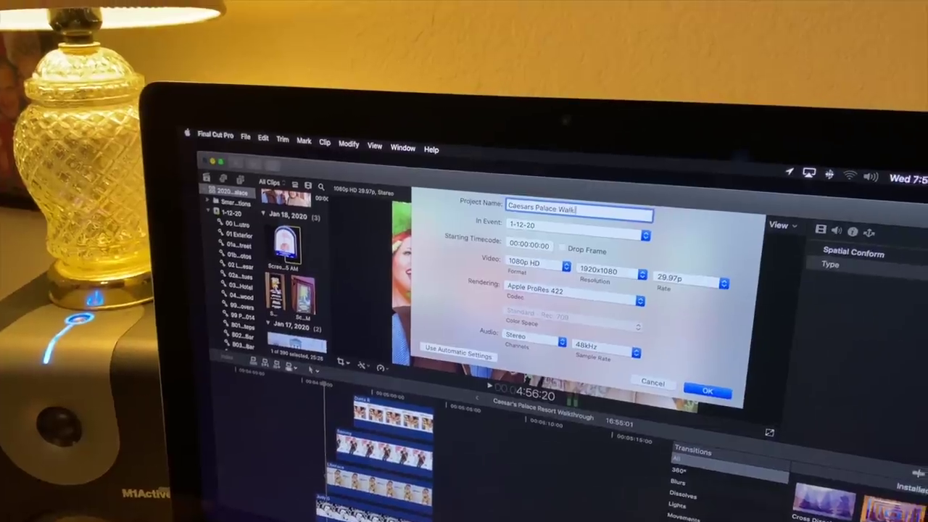
pyautogui.write('through')
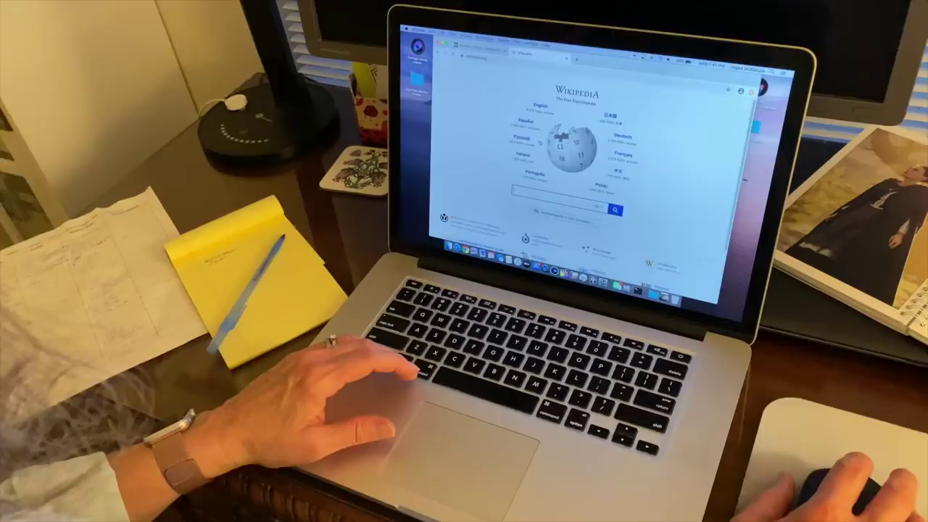
# - Look up "caesars" on Wikipedia, open the Caesars Palace article, and review the exterior history section of the Caesars.pages script
pyautogui.write('caesars')
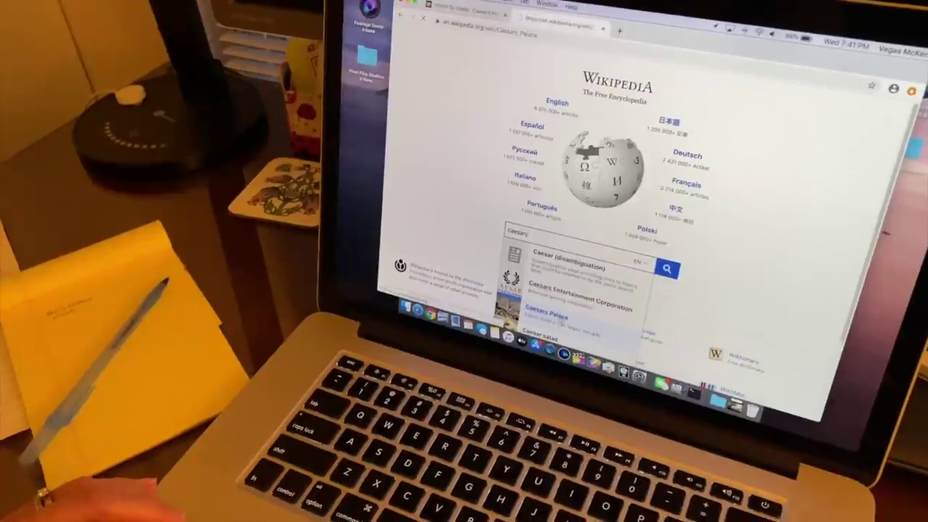
pyautogui.click(550, 318)
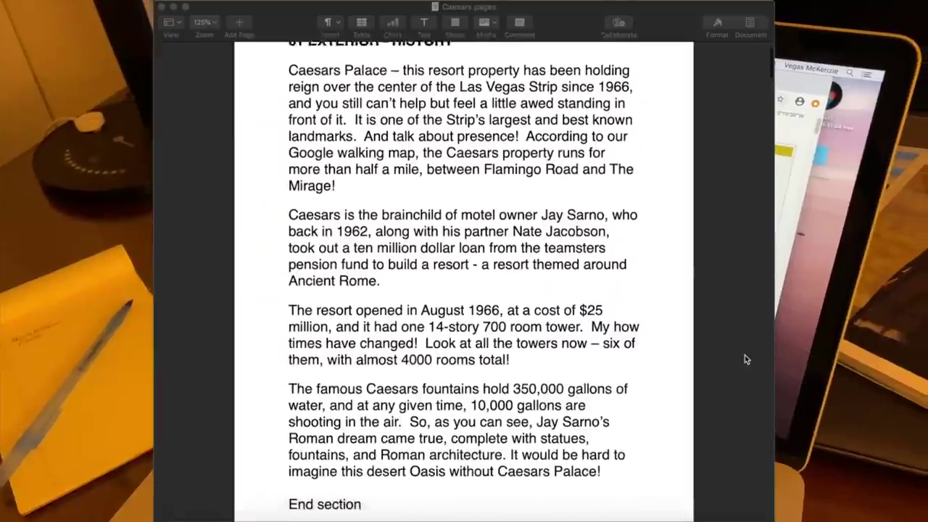
pyautogui.scroll(-3, 747, 360)
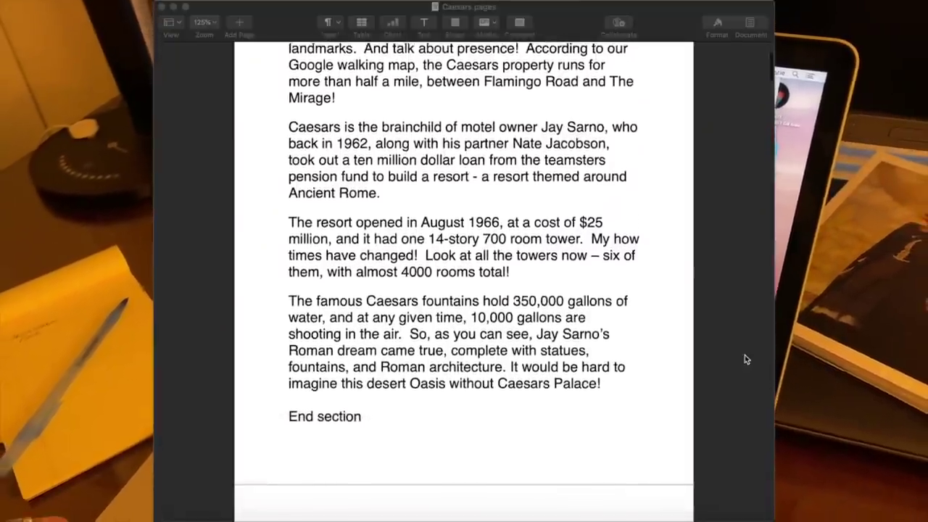
pyautogui.scroll(-4, 747, 360)
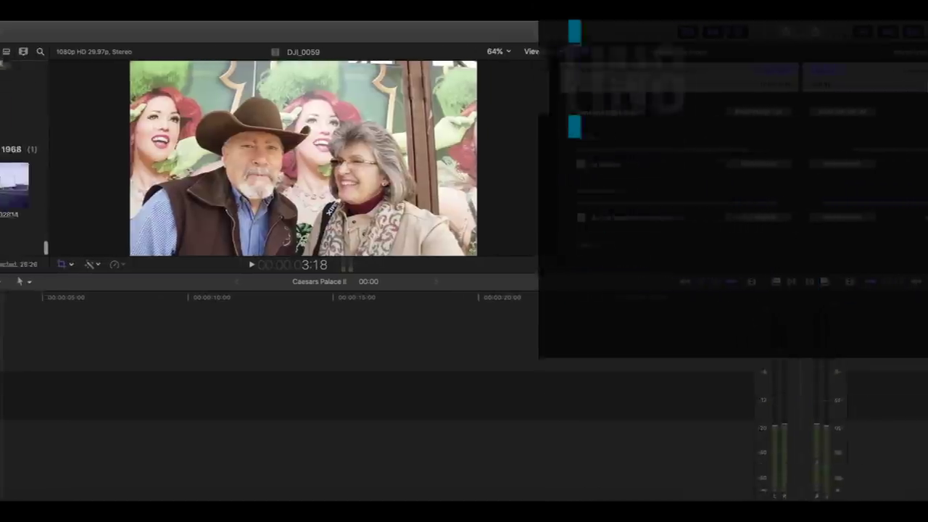
# - Switch to Final Cut Pro and place the "Inside Out Intro with music" clip at the start of the Caesars Palace II timeline
pyautogui.scroll(-10, 109, 126)
pyautogui.scroll(15, 109, 126)
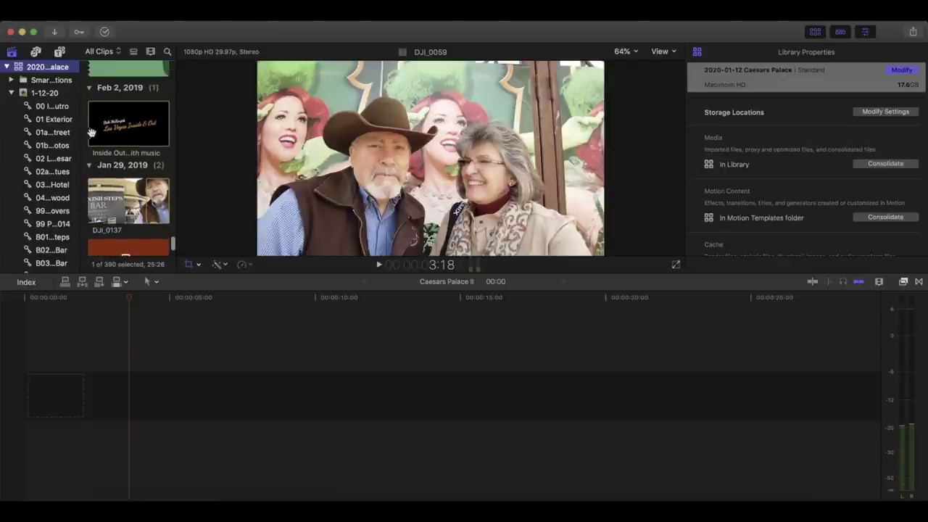
pyautogui.click(98, 126)
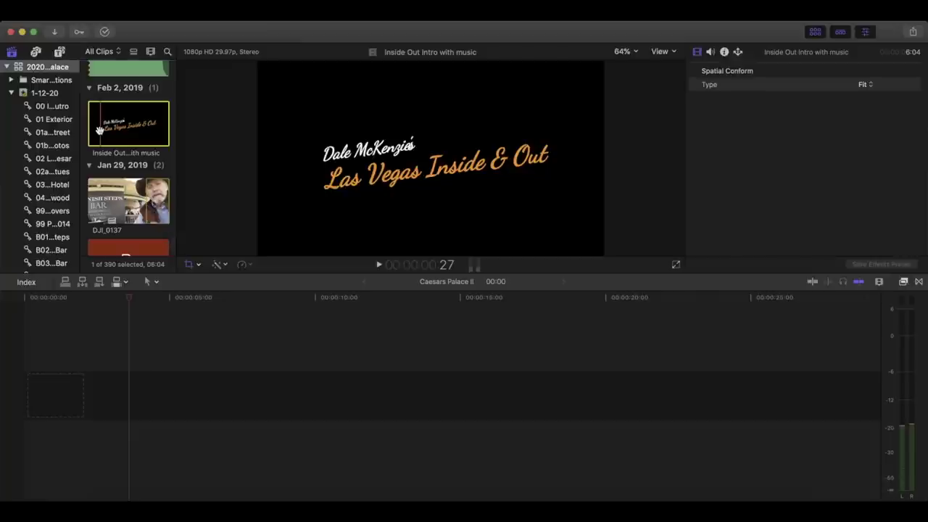
pyautogui.moveTo(92, 132); pyautogui.dragTo(26, 396)
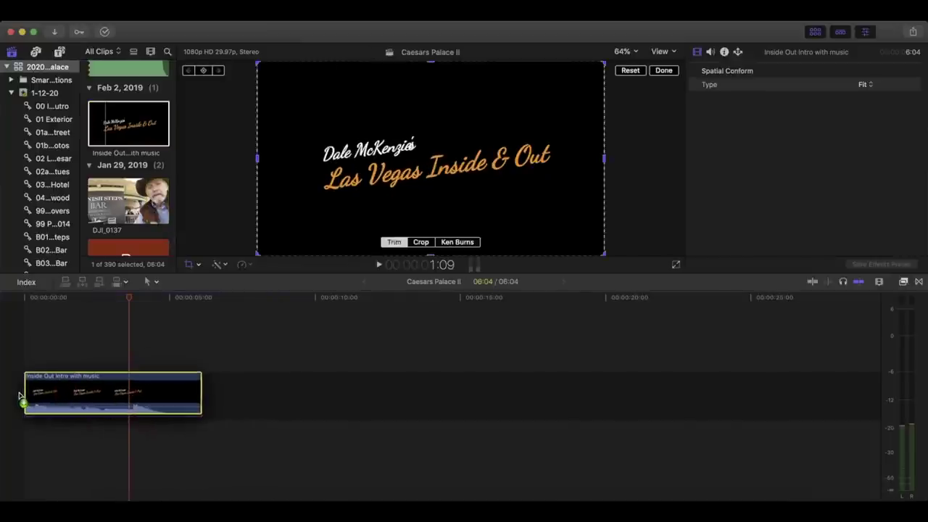
# - Lower the intro clip's audio level to about -9 dB and play it back from near its beginning
pyautogui.click(120, 388)
pyautogui.moveTo(108, 408)
pyautogui.mouseDown()
pyautogui.moveTo(111, 420)
pyautogui.moveTo(113, 411)
pyautogui.mouseUp()
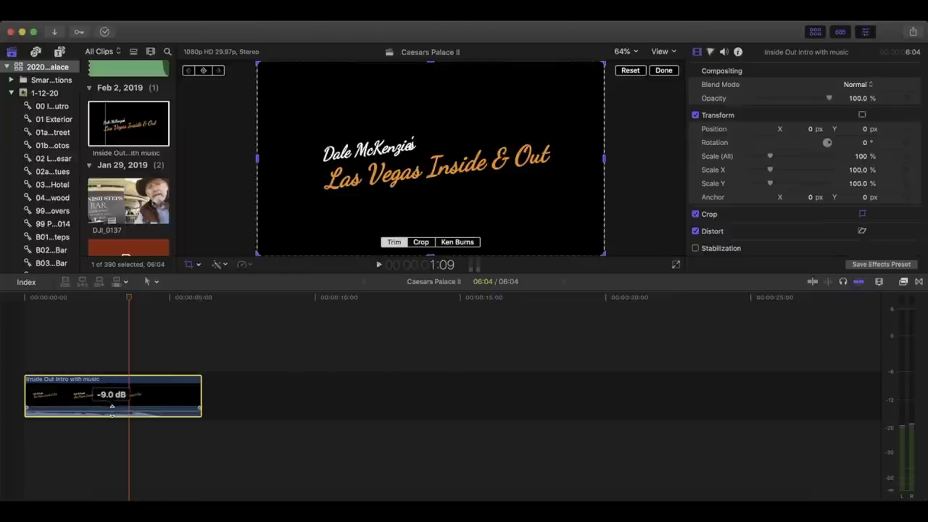
pyautogui.moveTo(112, 407); pyautogui.dragTo(112, 407)
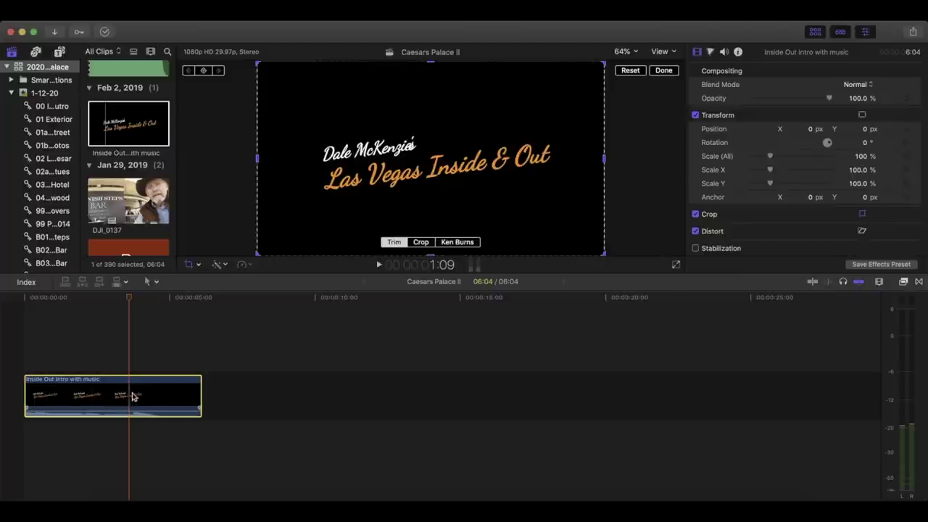
pyautogui.click(53, 327)
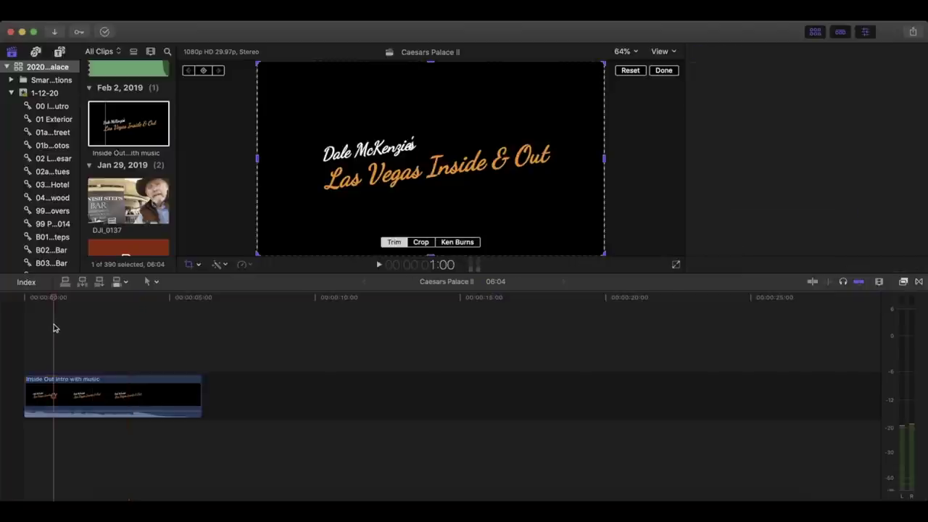
pyautogui.press('space')
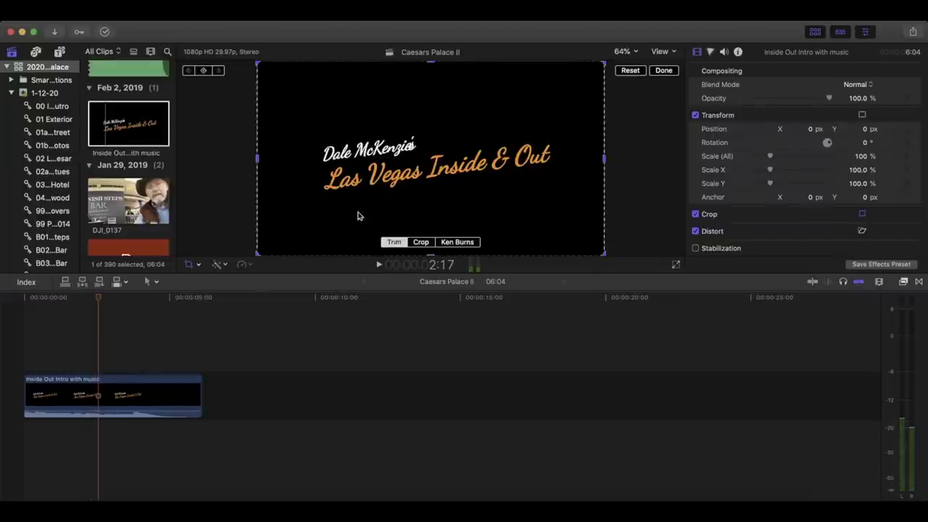
# - Apply a Ken Burns move to the intro clip, ending on a smaller frame shifted over the title's first words, and preview it
pyautogui.click(457, 242)
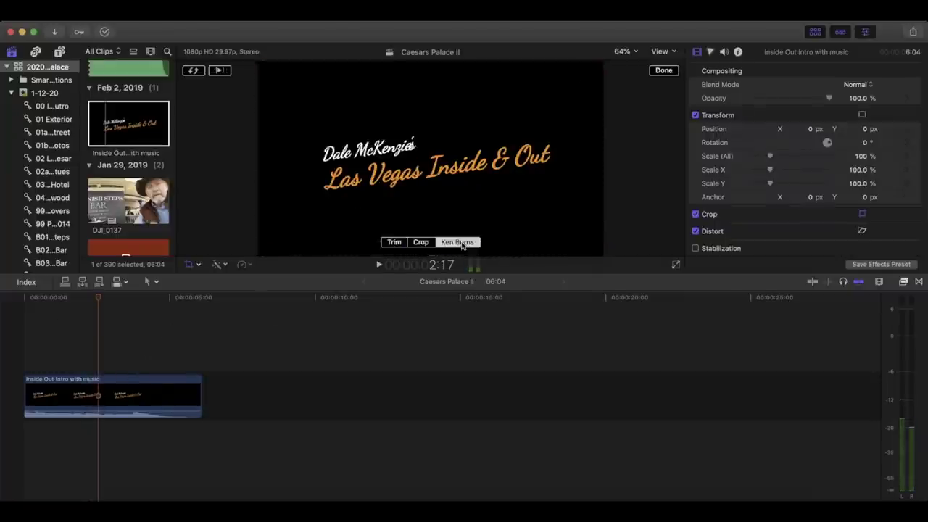
pyautogui.moveTo(258, 64); pyautogui.dragTo(412, 147)
pyautogui.moveTo(529, 203); pyautogui.dragTo(415, 164)
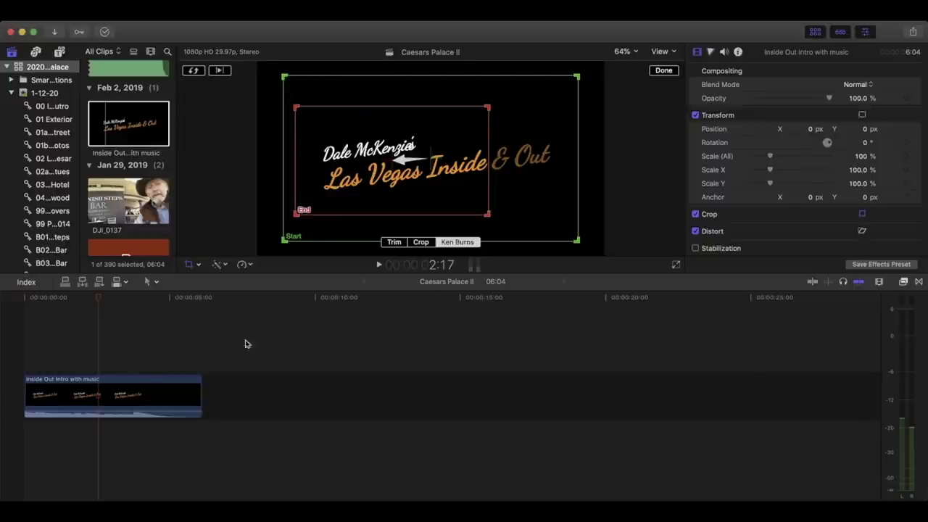
pyautogui.press('Home')
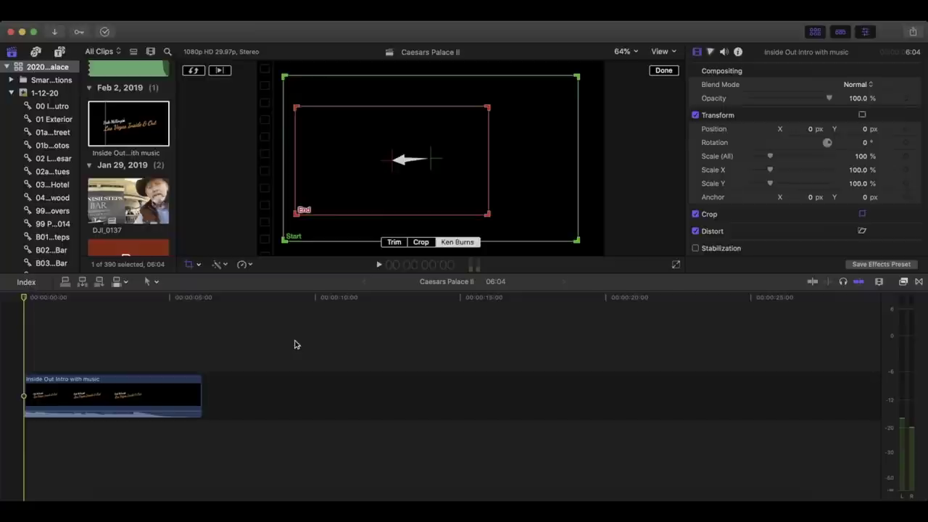
pyautogui.press('space')
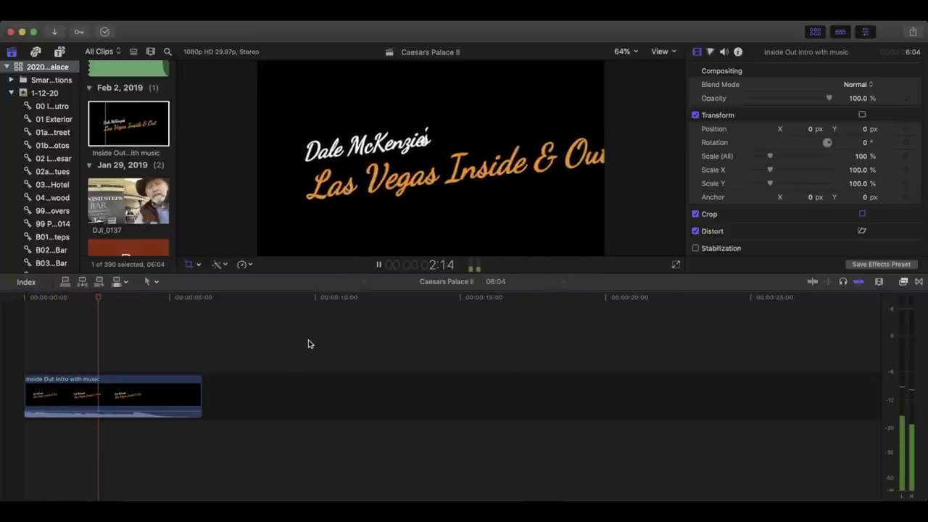
pyautogui.press('space')
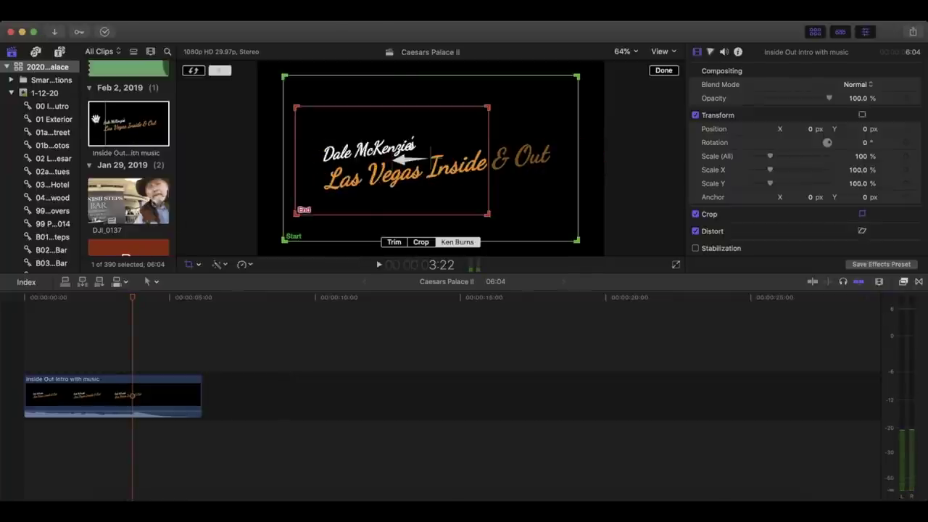
# - Append the DJI_0059 clip from the 00 intro keyword collection directly after the intro clip on the timeline
pyautogui.click(52, 106)
pyautogui.scroll(10, 120, 113)
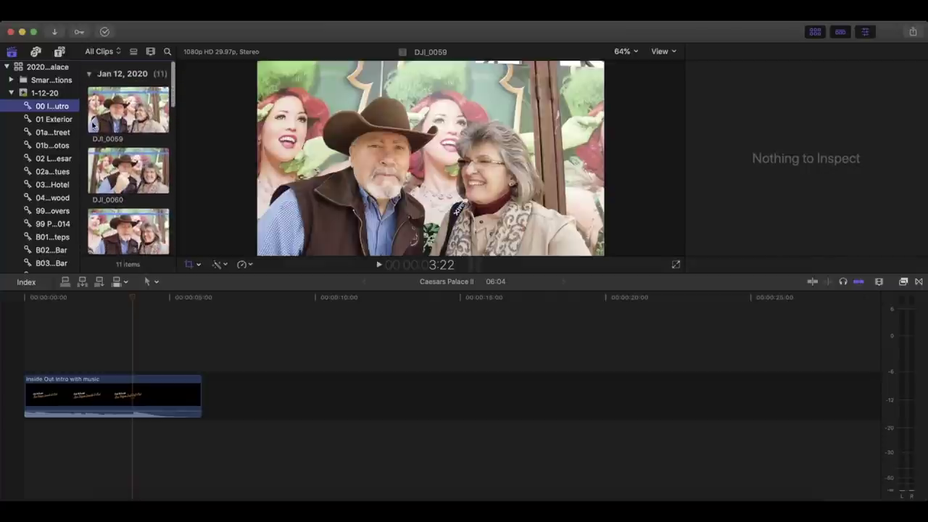
pyautogui.click(93, 125)
pyautogui.moveTo(110, 116); pyautogui.dragTo(207, 386)
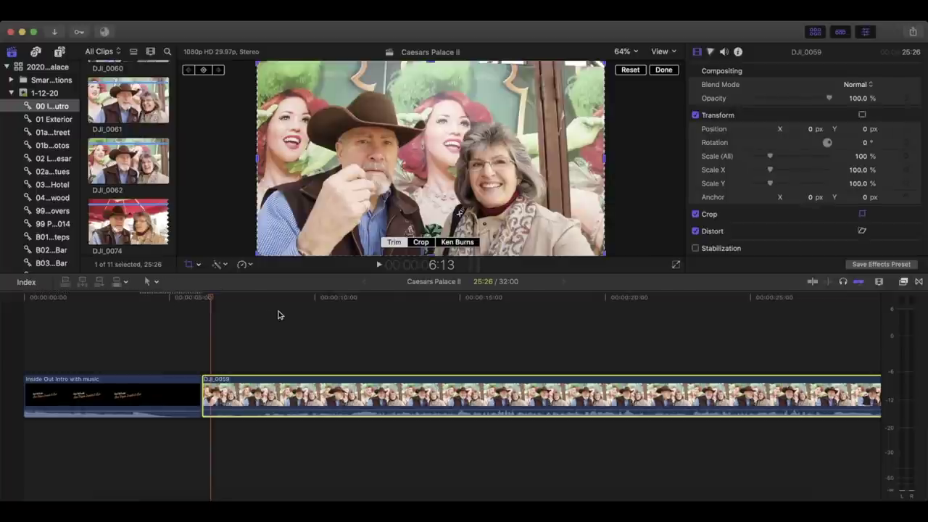
# - Play the start of DJI_0059 to find where the usable footage begins, and split the clip at 8:04 on the timeline
pyautogui.press('space')
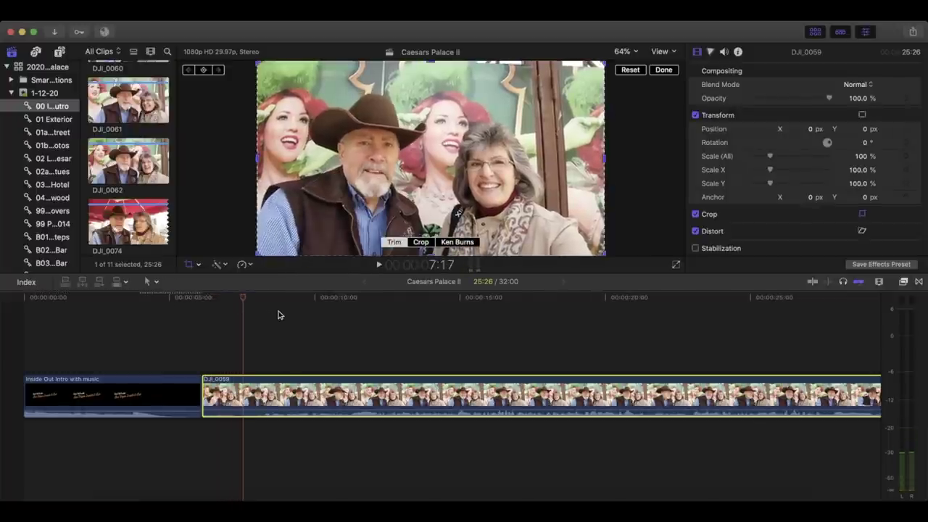
pyautogui.click(216, 314)
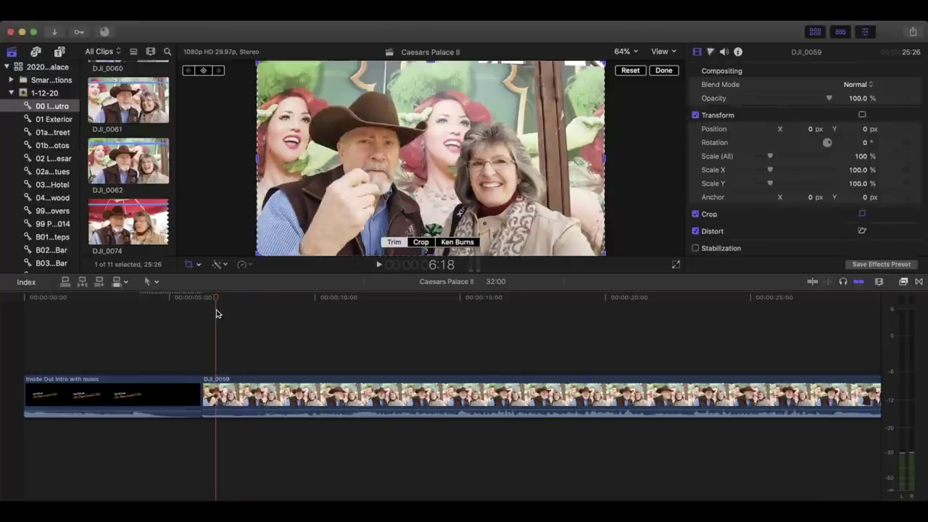
pyautogui.press('space')
pyautogui.press('space')
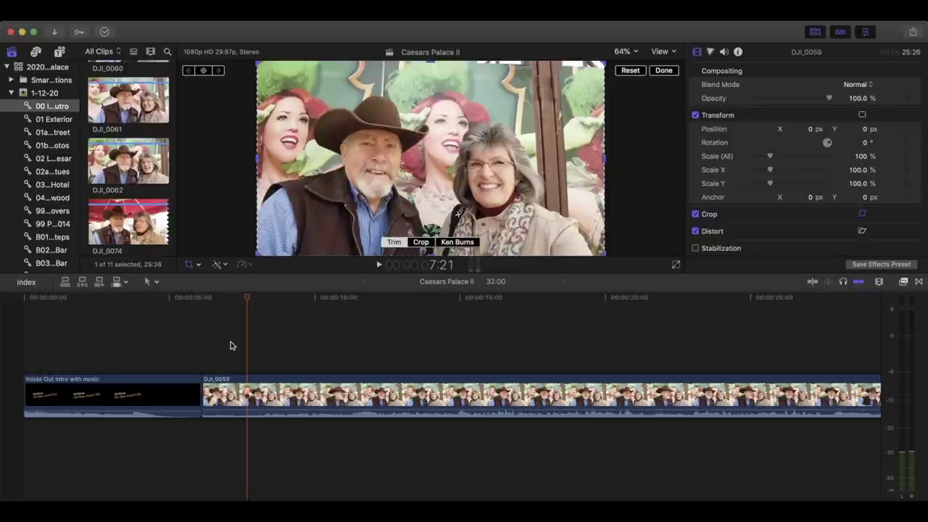
pyautogui.press('space')
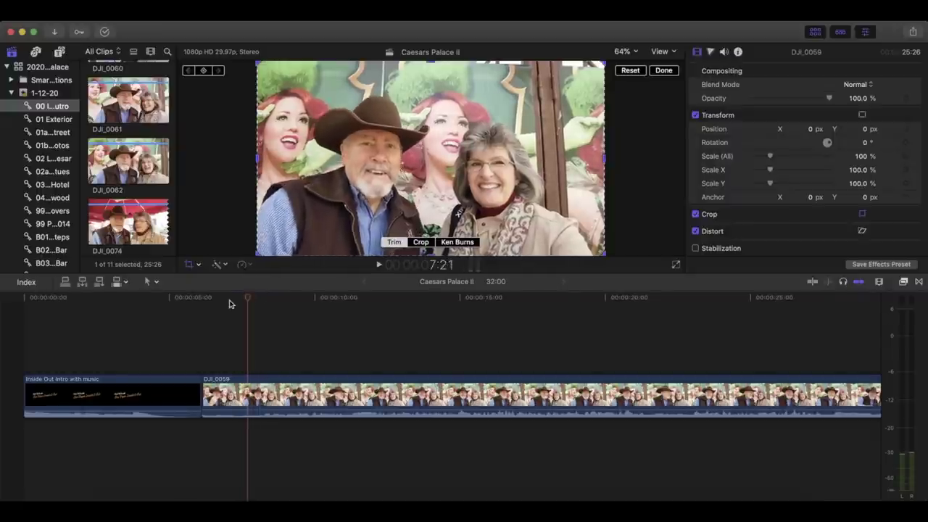
pyautogui.press('space')
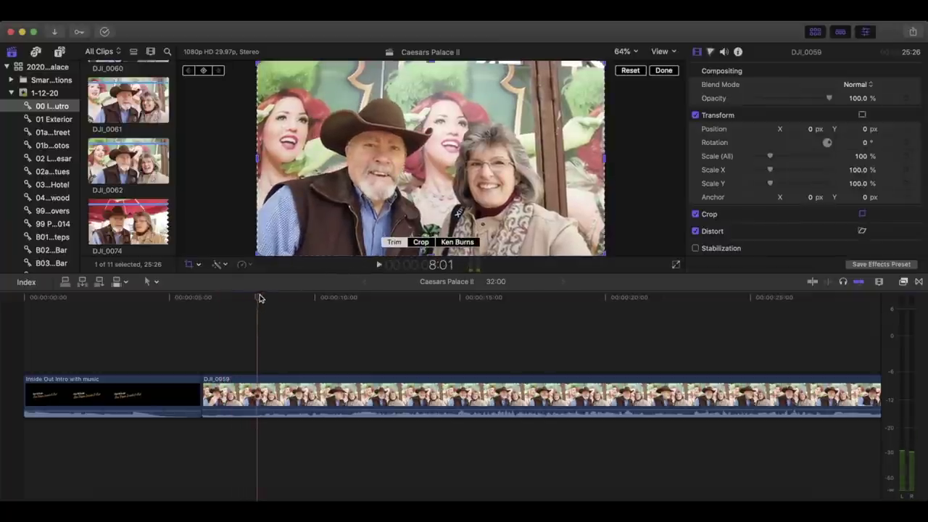
pyautogui.click(272, 395)
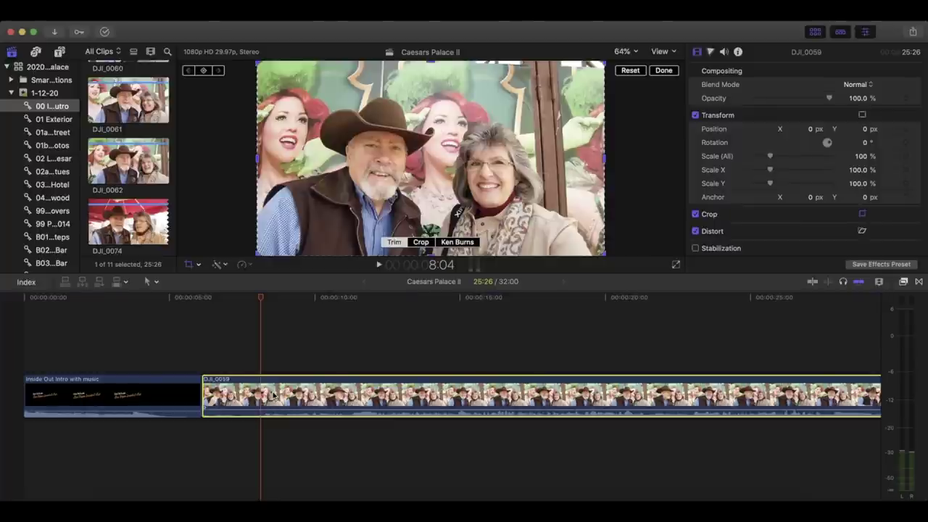
pyautogui.press('super+b')
pyautogui.press('super+space')
pyautogui.press('Escape')
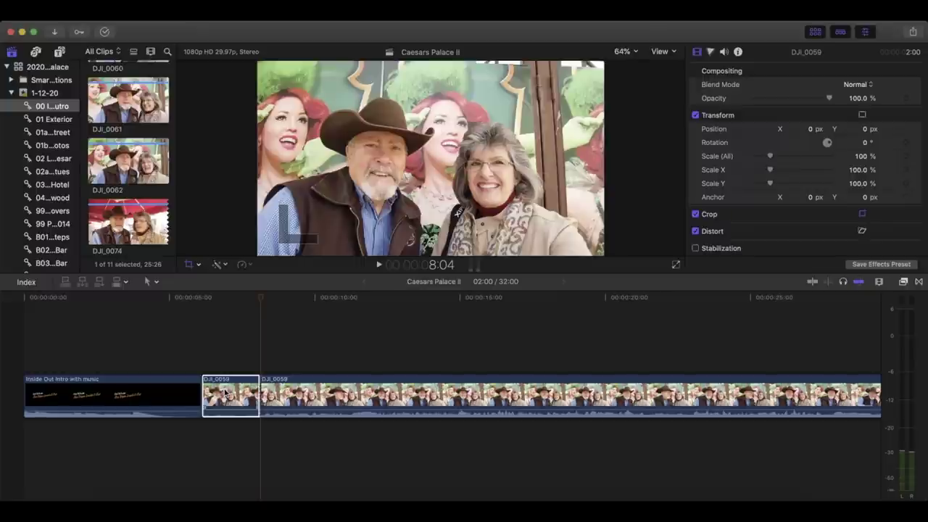
# - Remove the cut-off opening piece of DJI_0059 with its gap, and trim the end of the intro clip to a 4:29 duration
pyautogui.hotkey('shift', 'Delete')
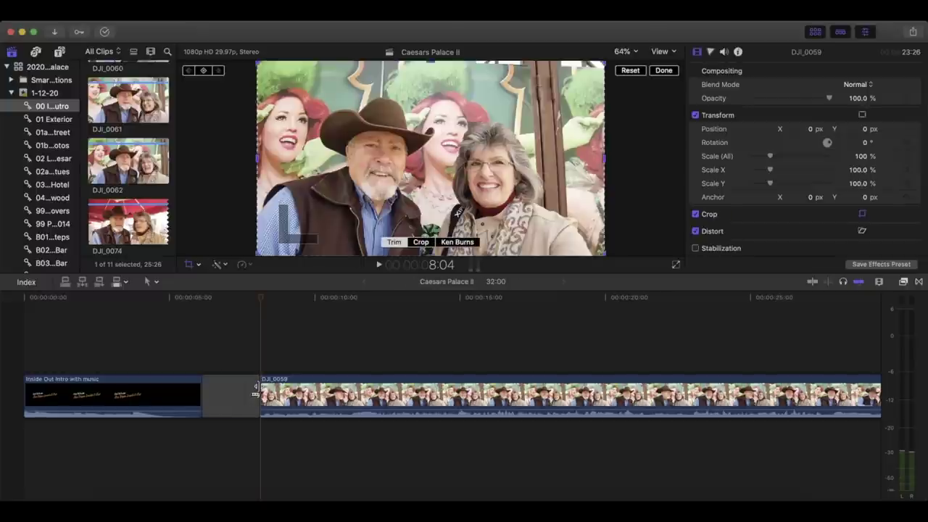
pyautogui.moveTo(258, 396); pyautogui.dragTo(165, 391)
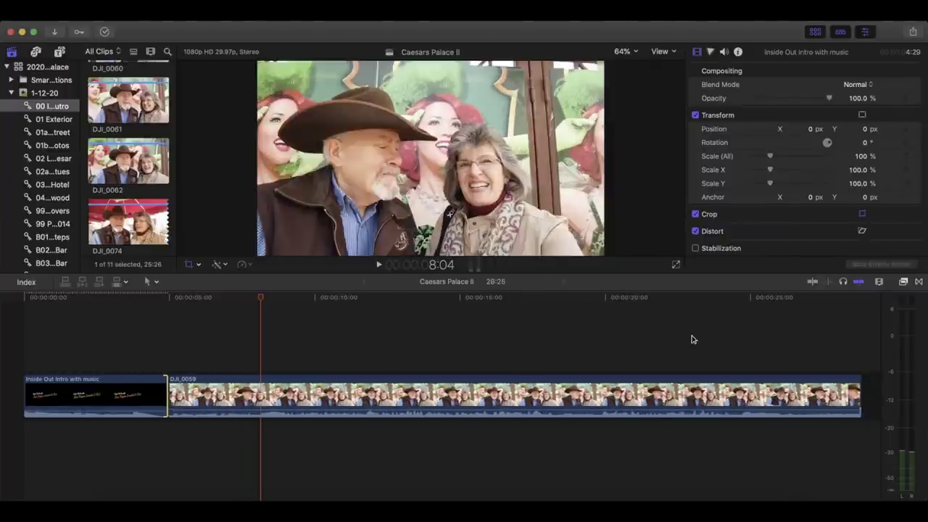
# - Add a Cross Dissolve transition between the intro clip and DJI_0059, and play the sequence from the start
pyautogui.click(919, 282)
pyautogui.moveTo(731, 336); pyautogui.dragTo(166, 394)
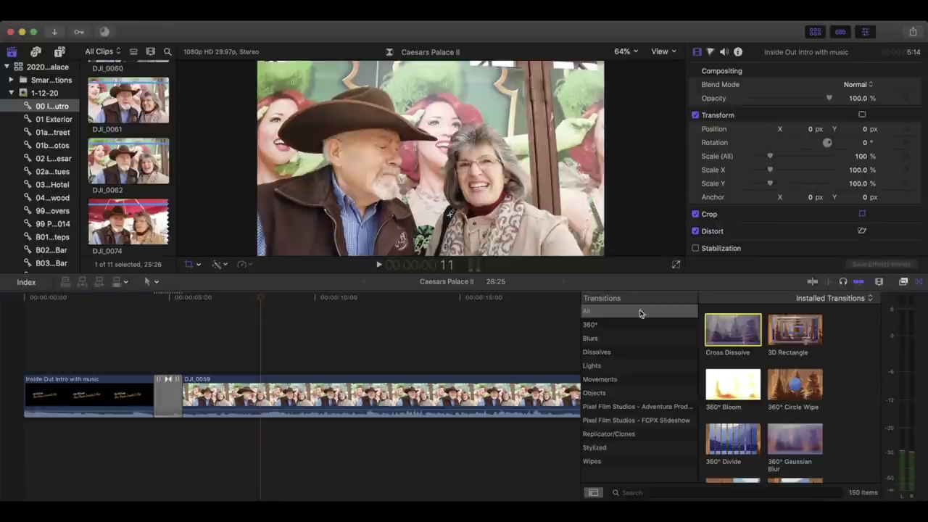
pyautogui.click(922, 284)
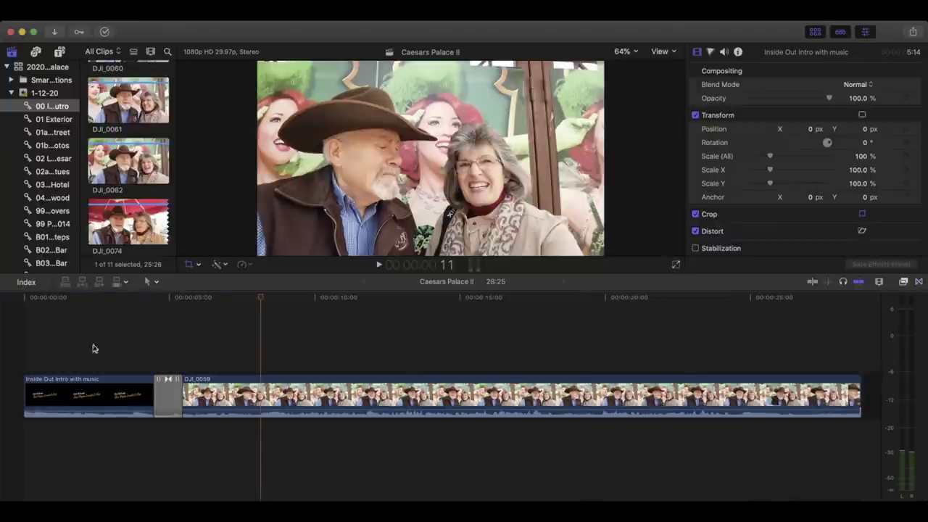
pyautogui.click(21, 335)
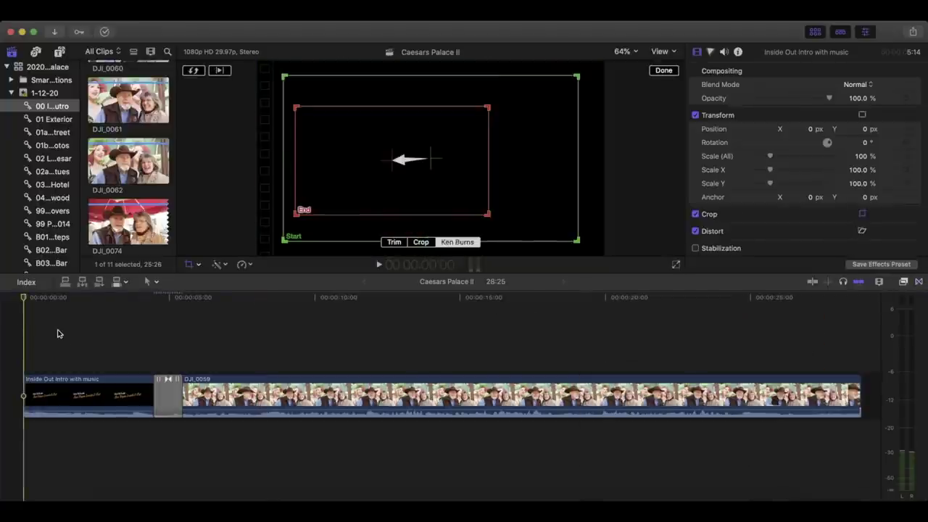
pyautogui.press('space')
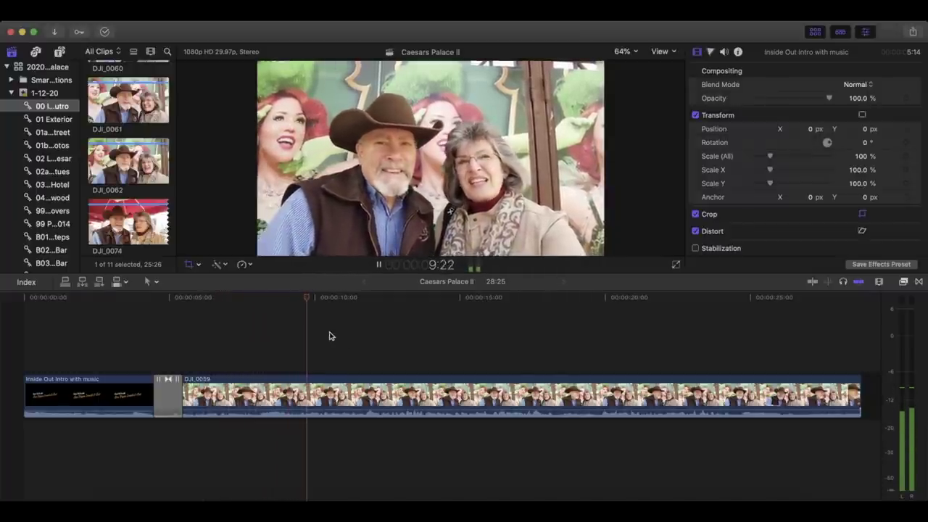
# - Switch to the YouTube audio library in the browser and browse its list of free music tracks
pyautogui.hotkey('shift', 'c')
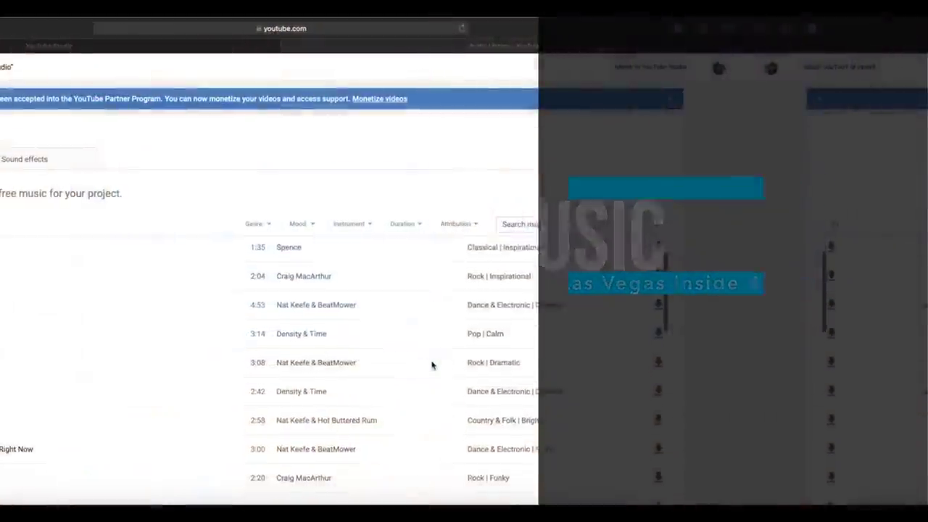
pyautogui.scroll(-1, 549, 365)
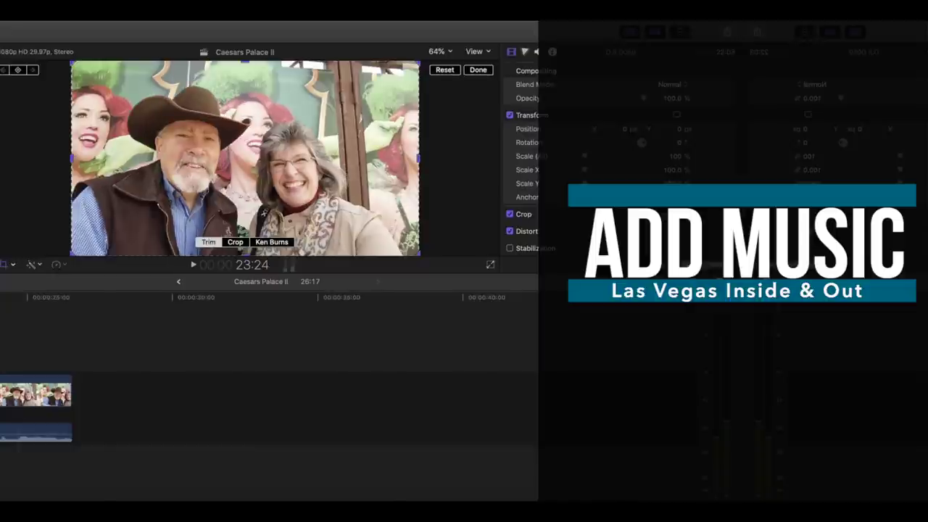
# - Place IMG_7658 directly after DJI_0059 on the timeline and overwrite it into the primary storyline
pyautogui.press('space')
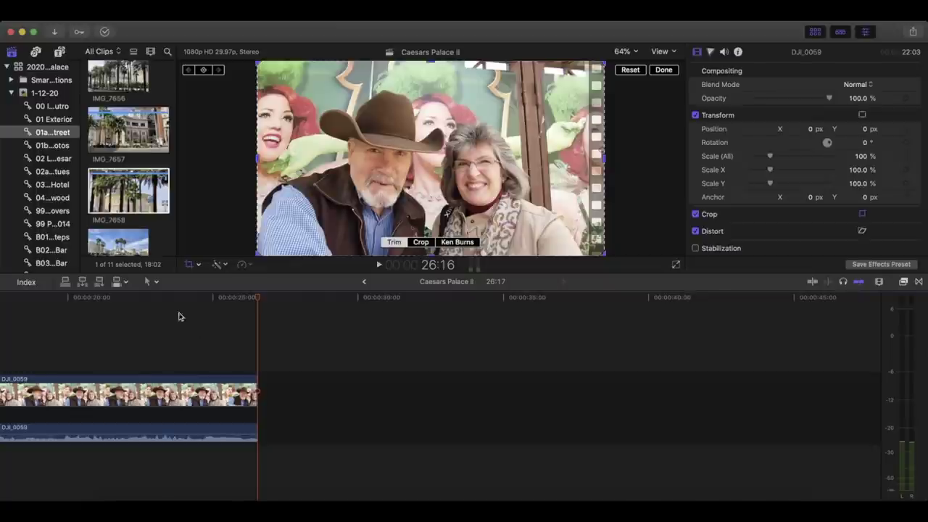
pyautogui.moveTo(101, 193); pyautogui.dragTo(276, 331)
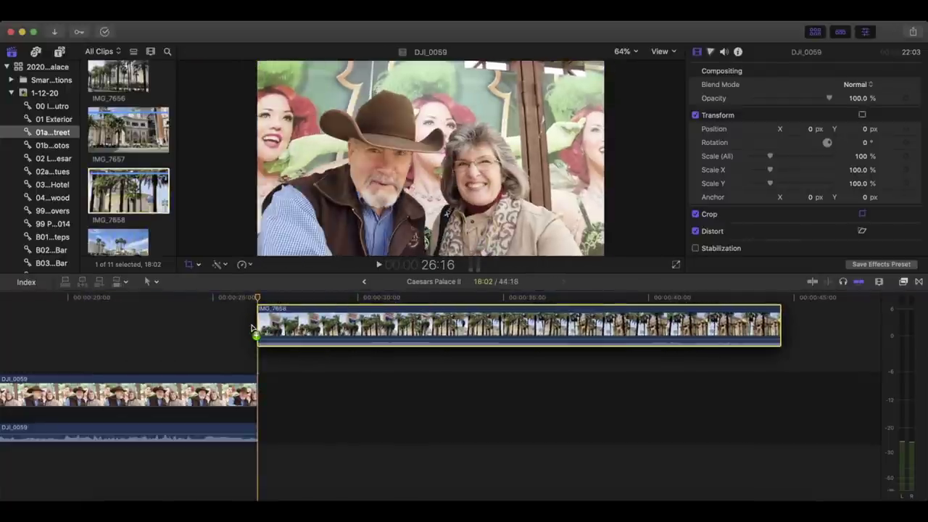
pyautogui.rightClick(382, 345)
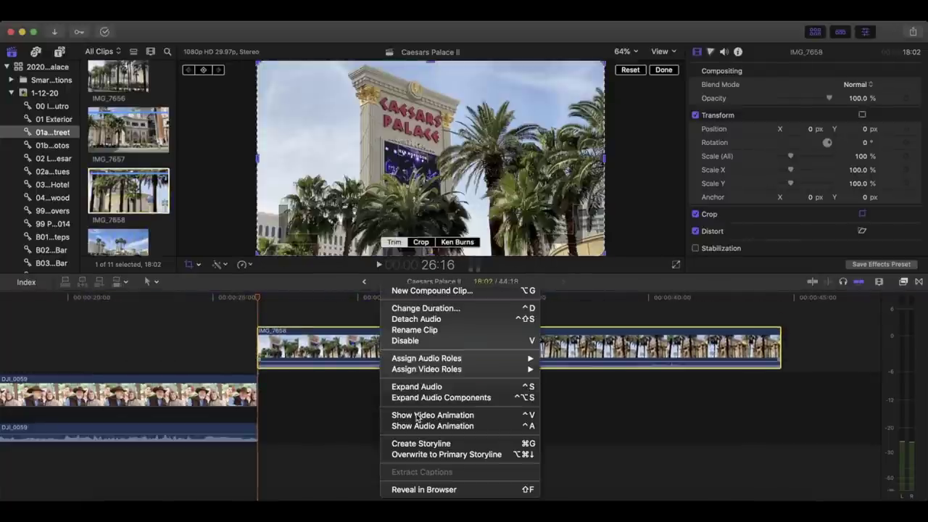
pyautogui.click(417, 455)
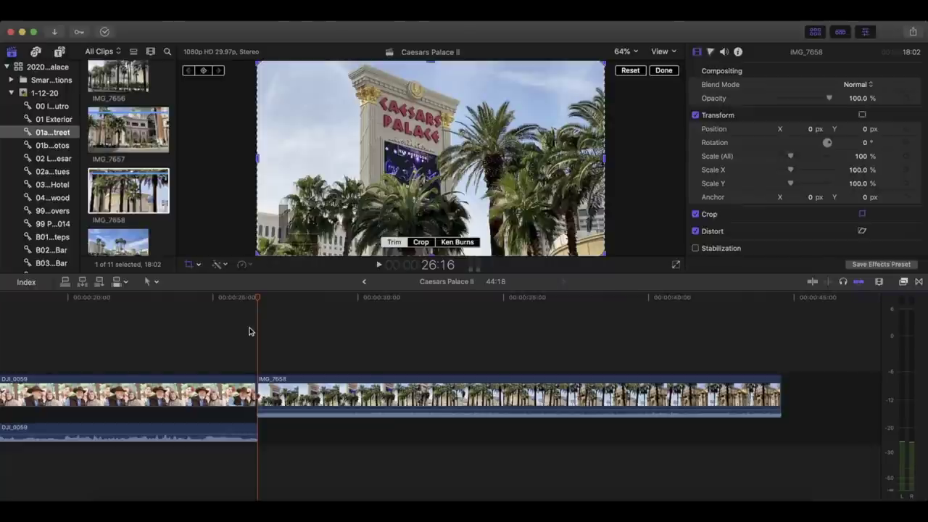
# - Play the start of IMG_7658, lower its audio level to silence, and play across the cut from DJI_0059
pyautogui.press('space')
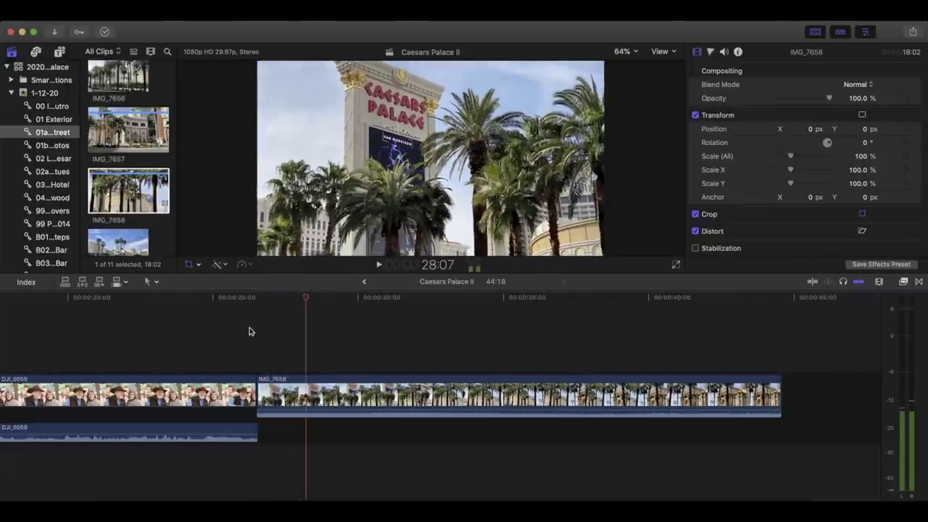
pyautogui.hotkey('shift', 'c')
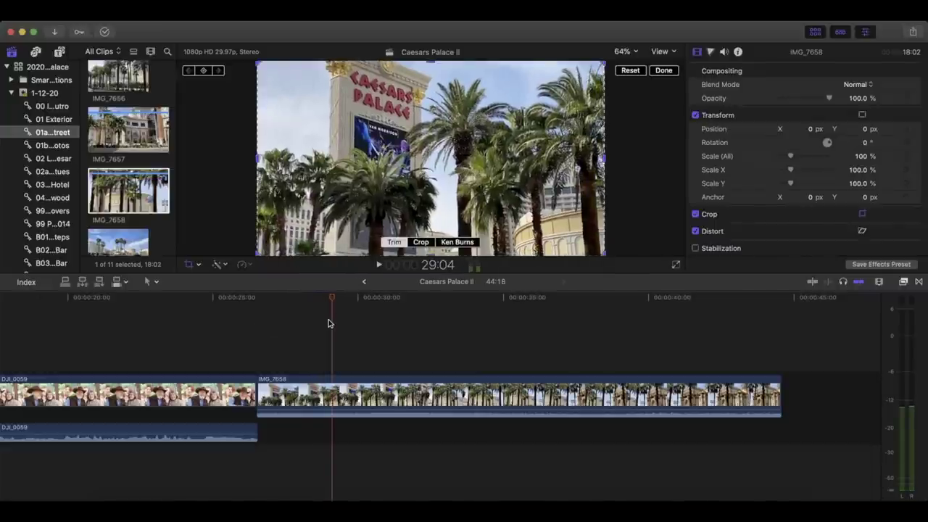
pyautogui.moveTo(328, 410)
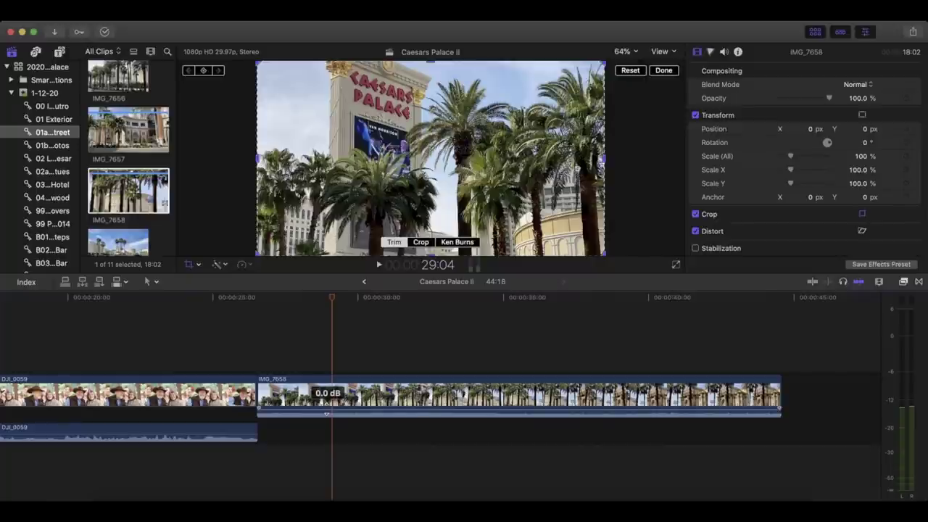
pyautogui.moveTo(326, 412); pyautogui.dragTo(326, 438)
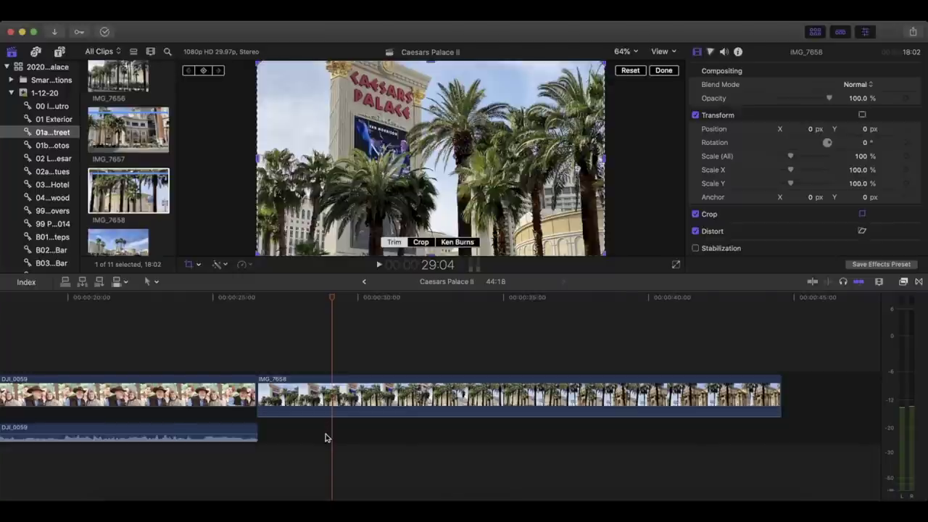
pyautogui.click(236, 344)
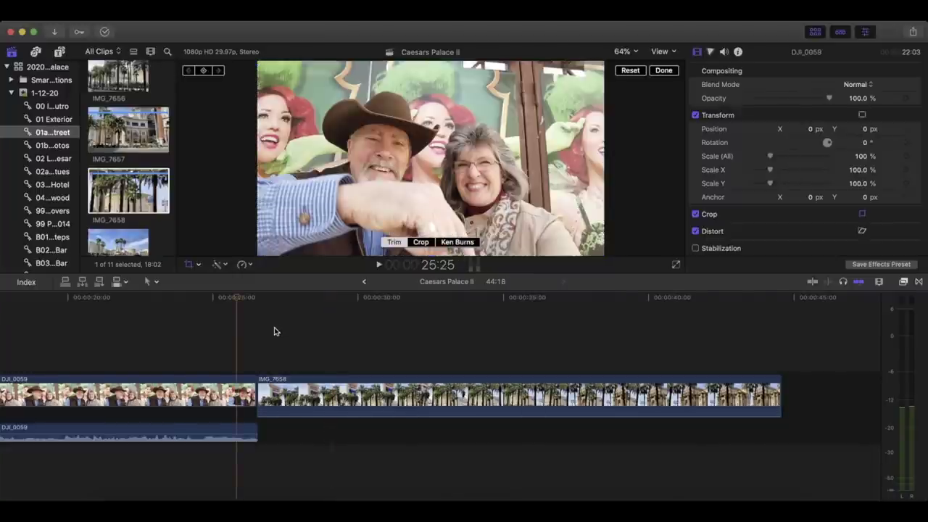
pyautogui.press('space')
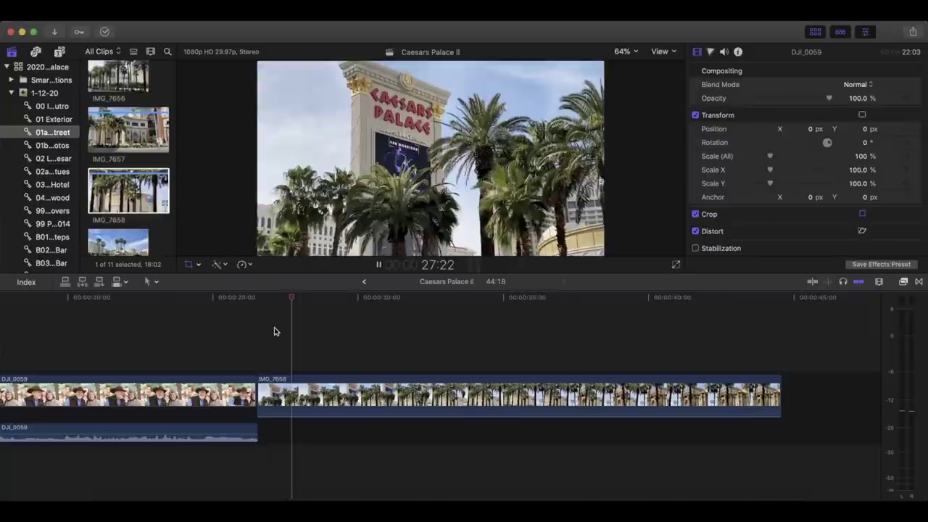
pyautogui.hscroll(-1, 250, 339)
pyautogui.hotkey('shift', 'c')
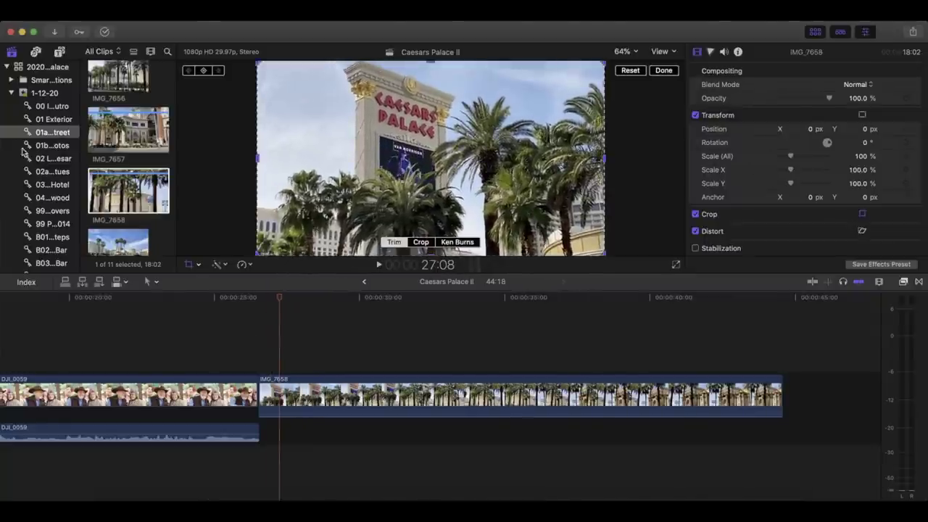
# - Add the American_Frontiers music track beneath the footage, starting just before the cut to IMG_7658, and play across the cut
pyautogui.click(35, 53)
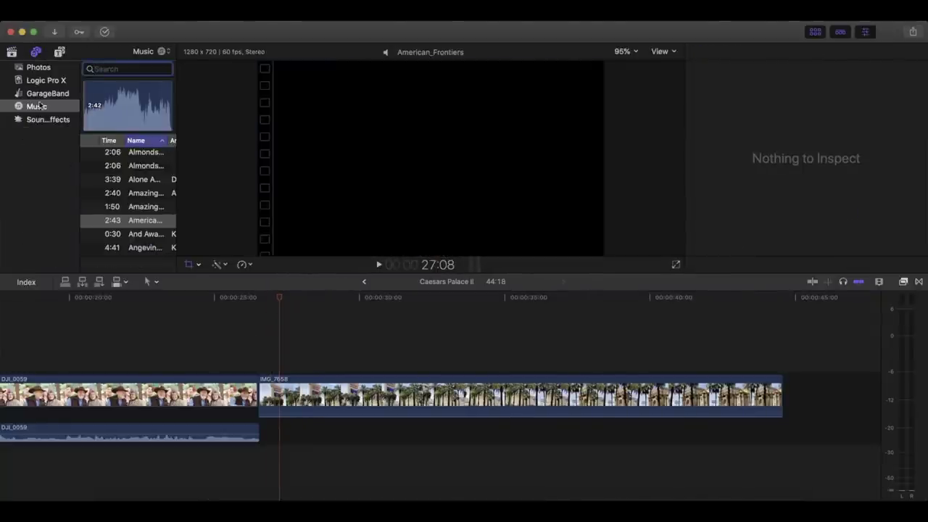
pyautogui.moveTo(138, 225)
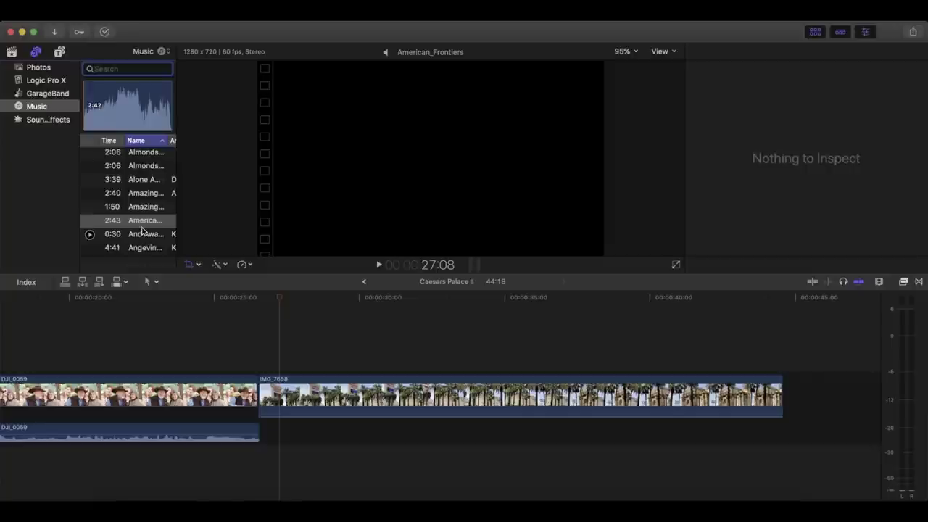
pyautogui.click(143, 225)
pyautogui.moveTo(157, 462); pyautogui.dragTo(248, 460)
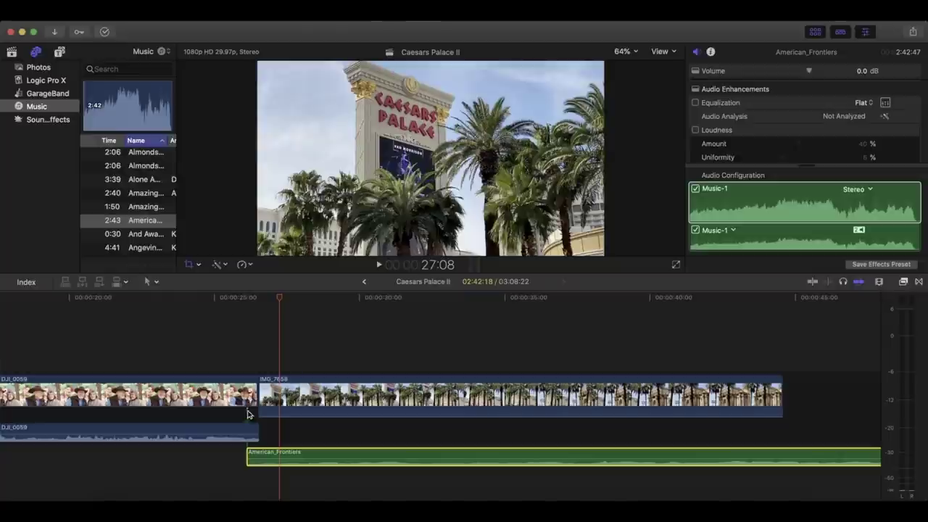
pyautogui.click(225, 346)
pyautogui.hotkey('shift', 'c')
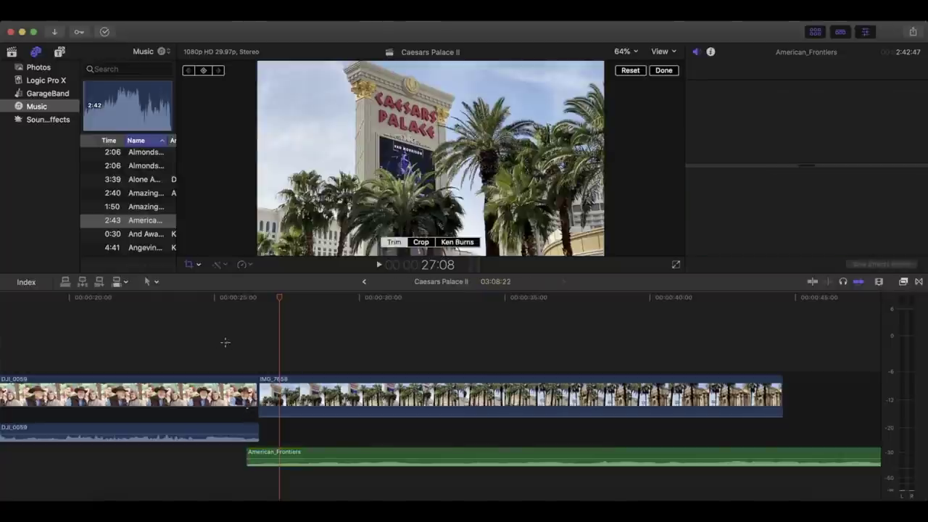
pyautogui.press('space')
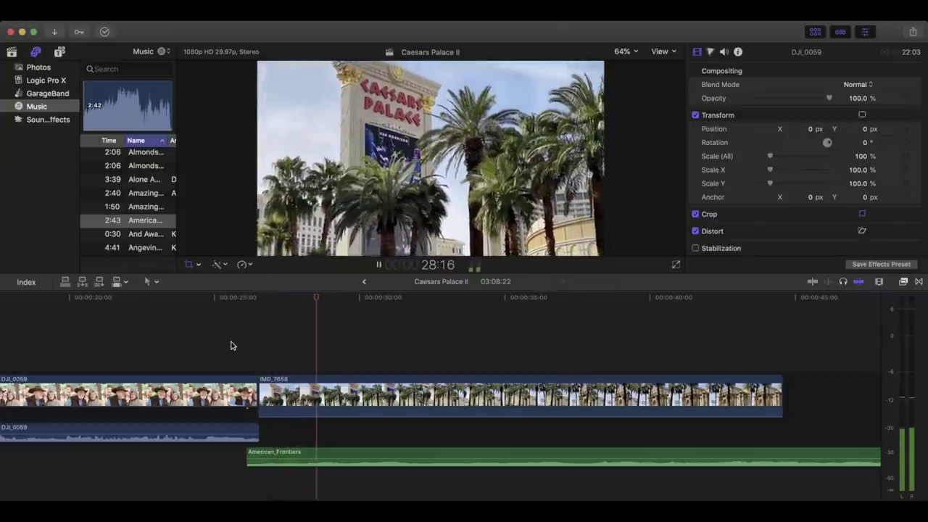
pyautogui.hotkey('shift', 'c')
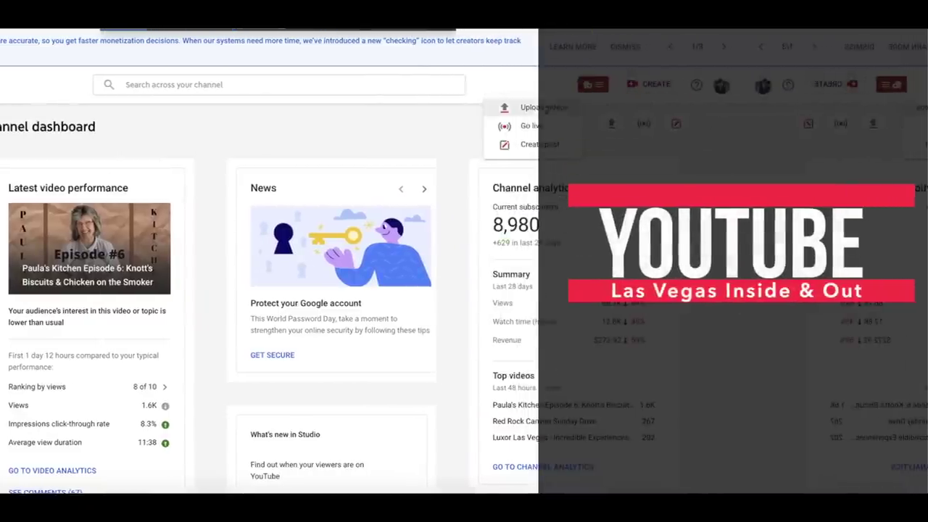
# - Switch to YouTube Studio and upload Caesars Palace Walkthrough.m4v from the 2020-01-12 Caesars Palace folder
pyautogui.click(545, 108)
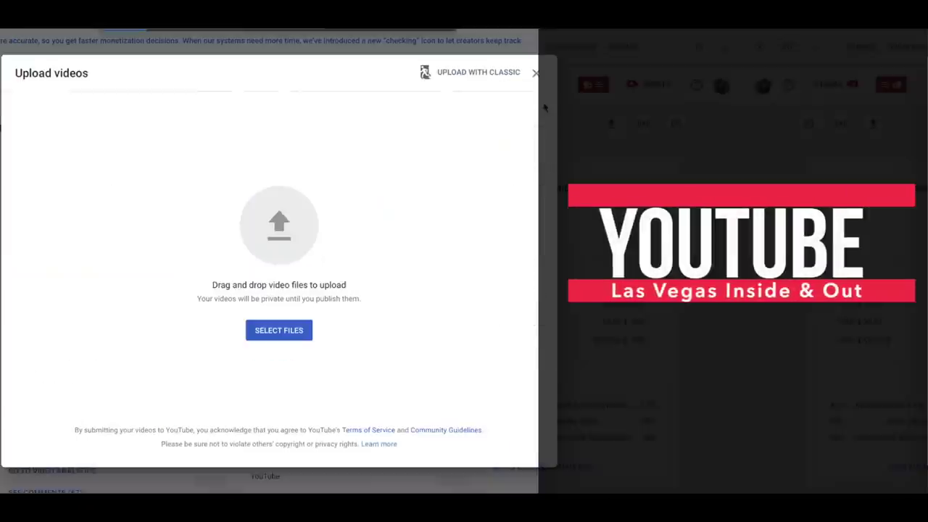
pyautogui.click(276, 231)
pyautogui.scroll(-10, 163, 160)
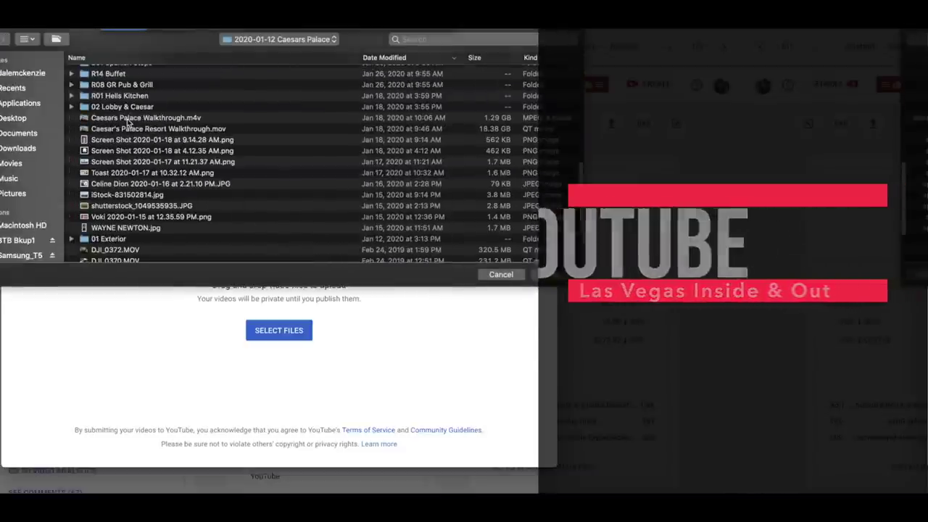
pyautogui.click(145, 126)
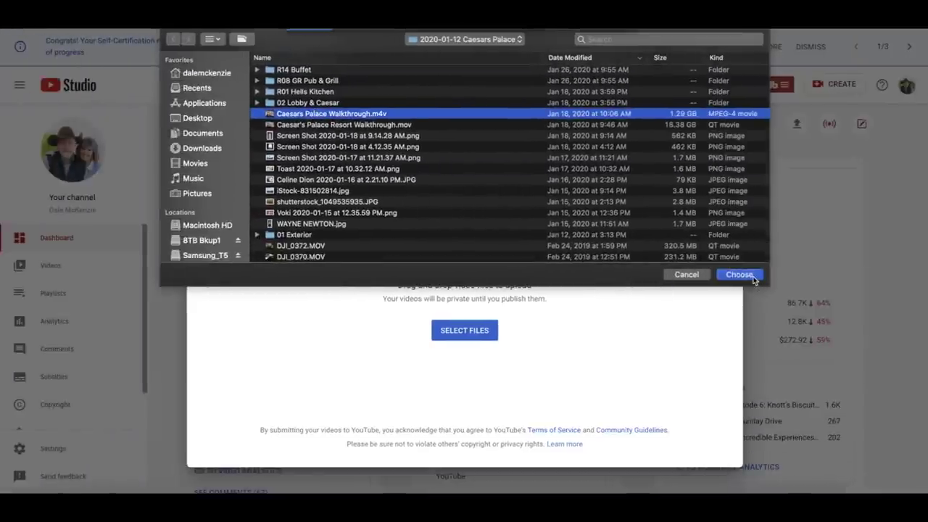
pyautogui.click(754, 280)
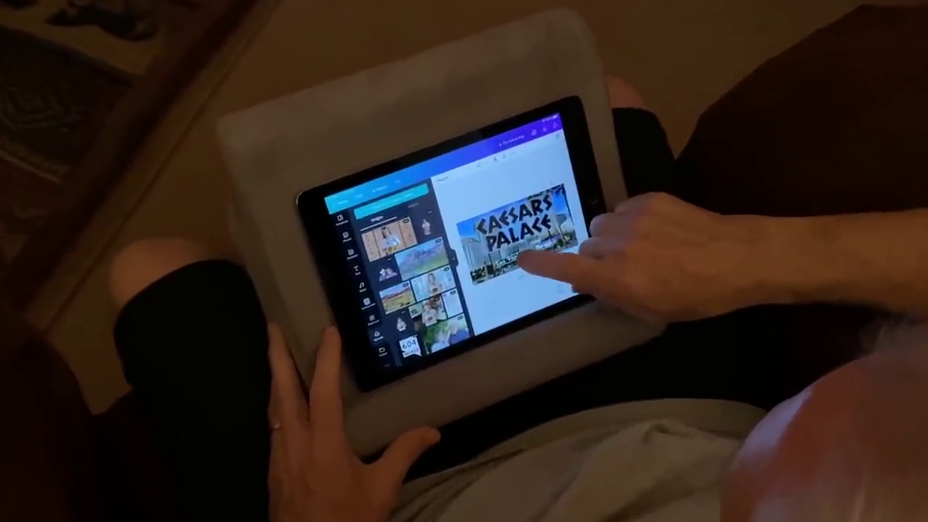
pyautogui.moveTo(518, 249); pyautogui.dragTo(498, 249)
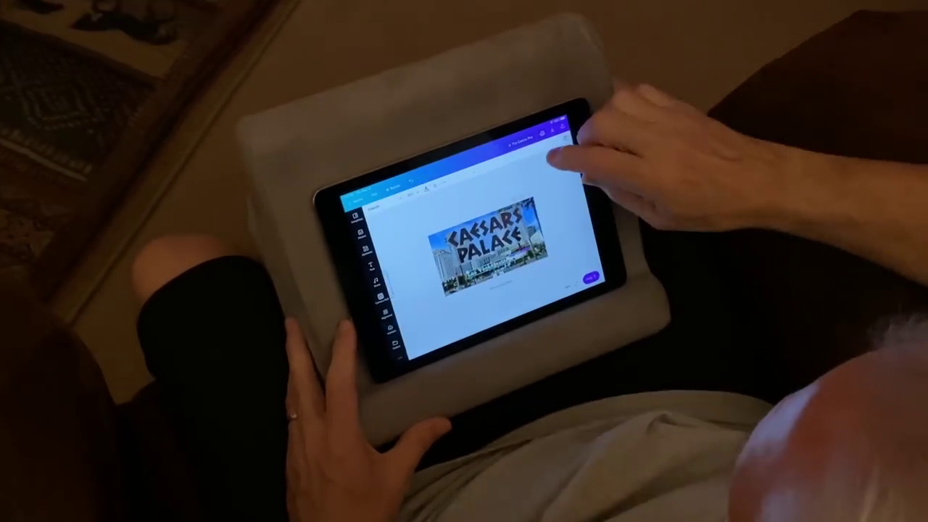
pyautogui.moveTo(570, 141); pyautogui.dragTo(555, 196)
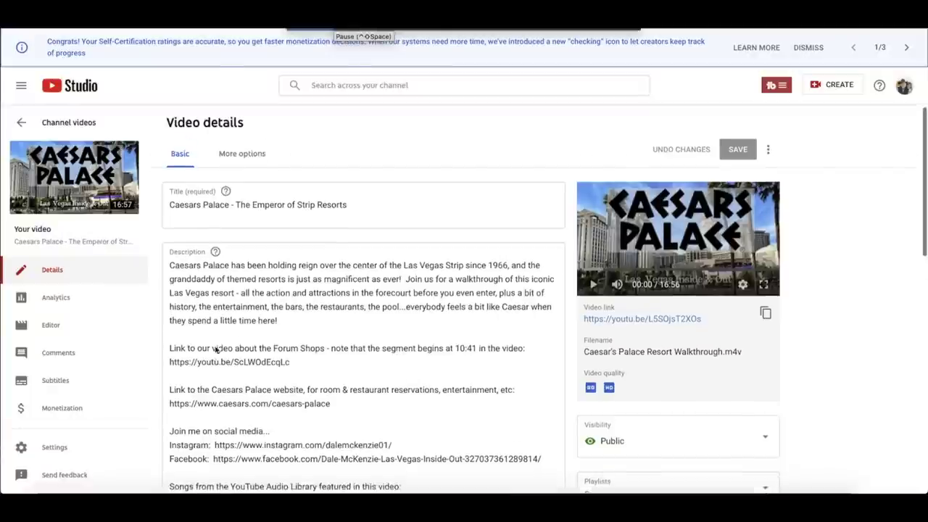
# - Review the uploaded video's description, including its links, featured songs and production credits, down to the thumbnail choices
pyautogui.scroll(-5, 255, 356)
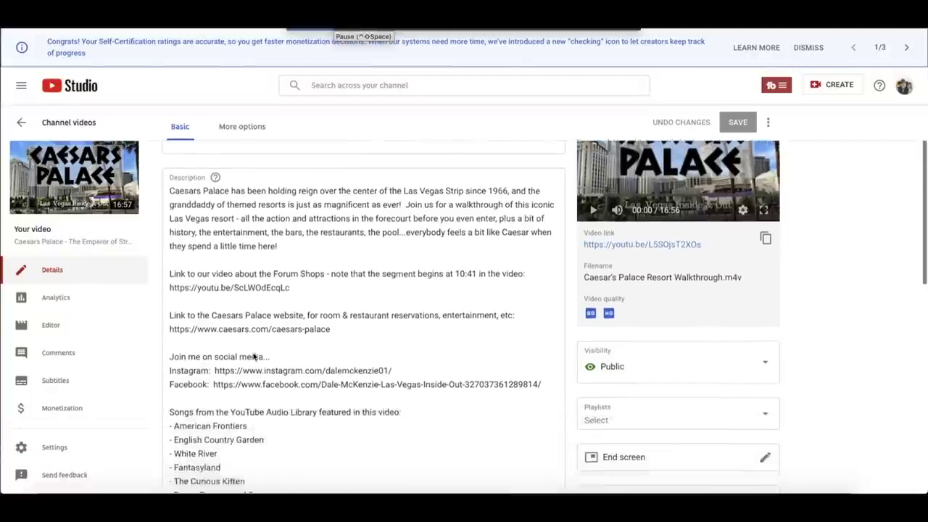
pyautogui.scroll(-3, 254, 356)
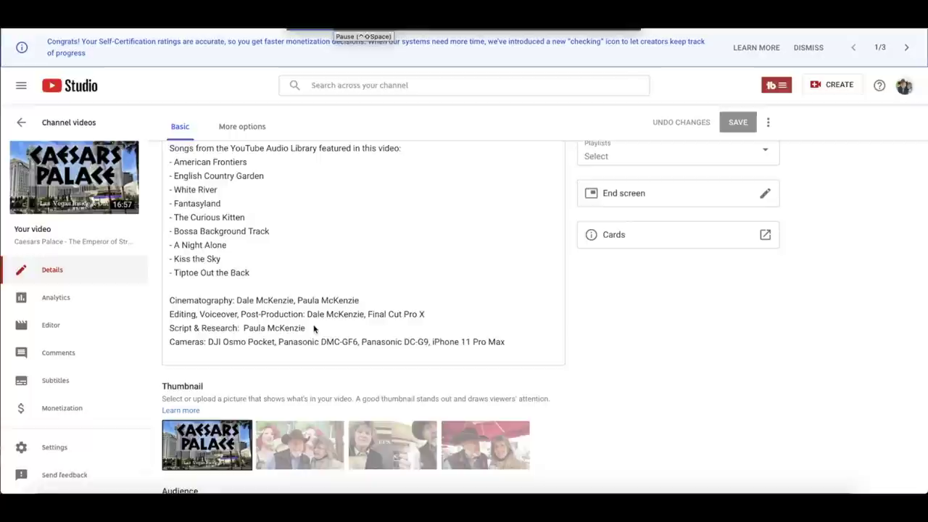
pyautogui.scroll(1, 406, 305)
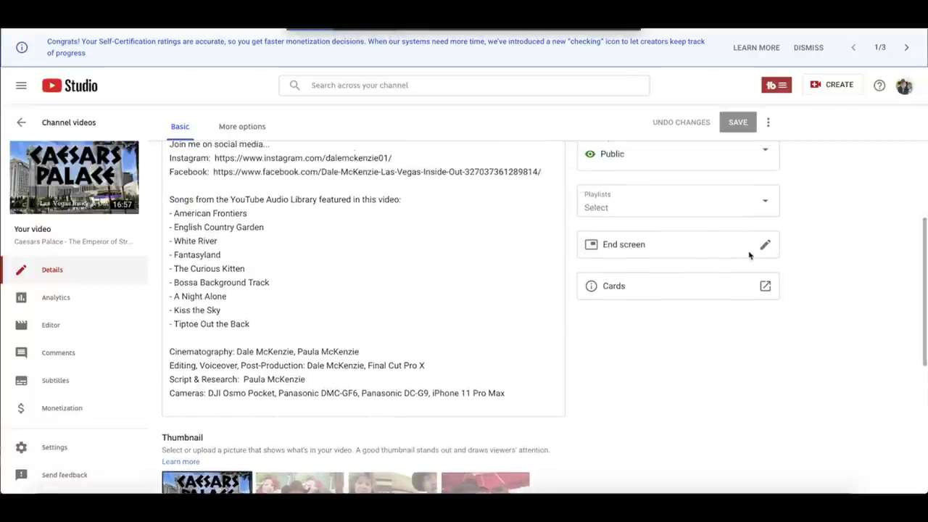